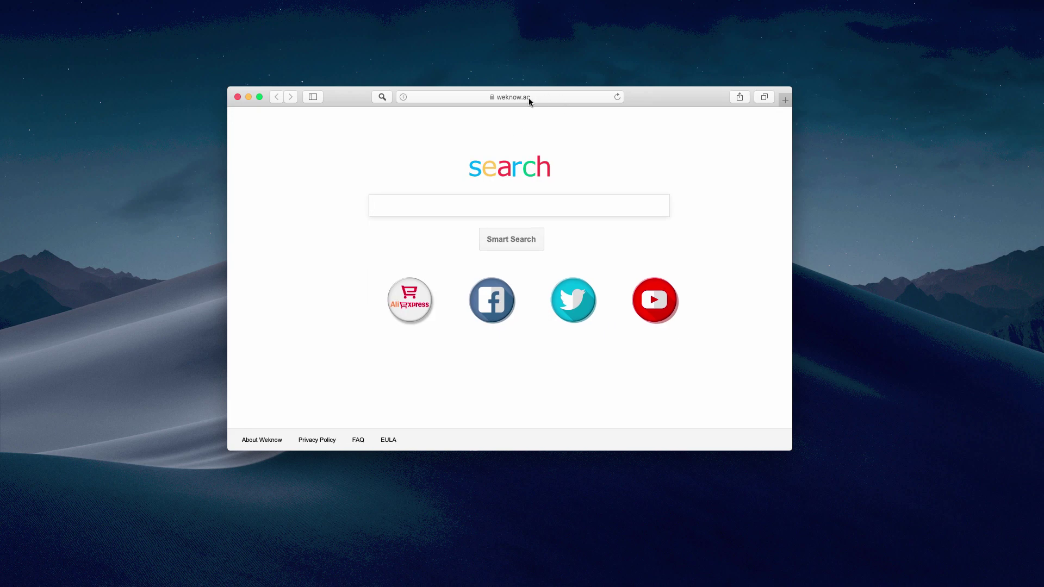
# Open Safari Preferences to the extension settings, then go back to the weknow search page.
pyautogui.click(508, 97)
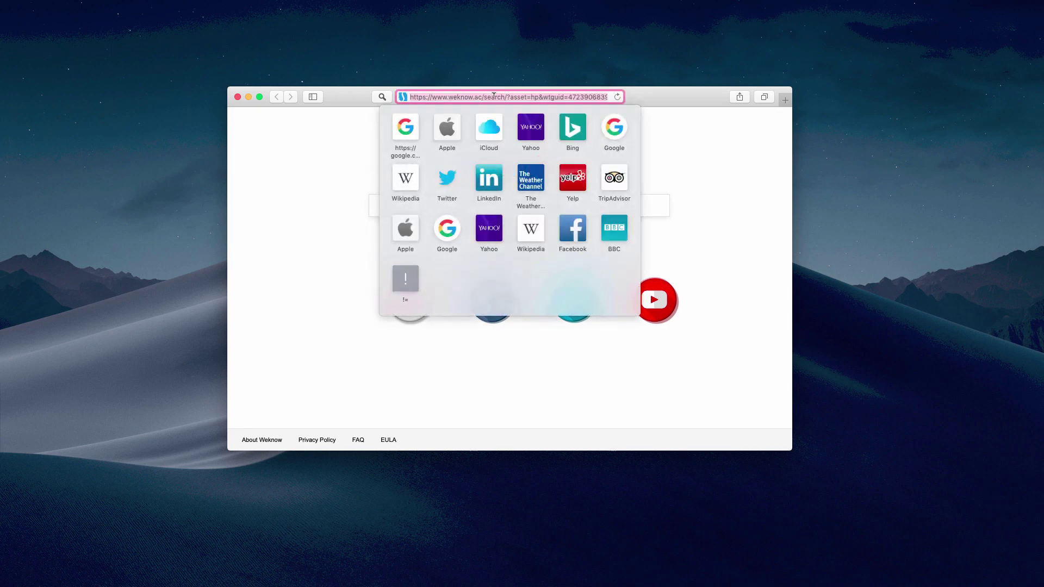
pyautogui.click(702, 142)
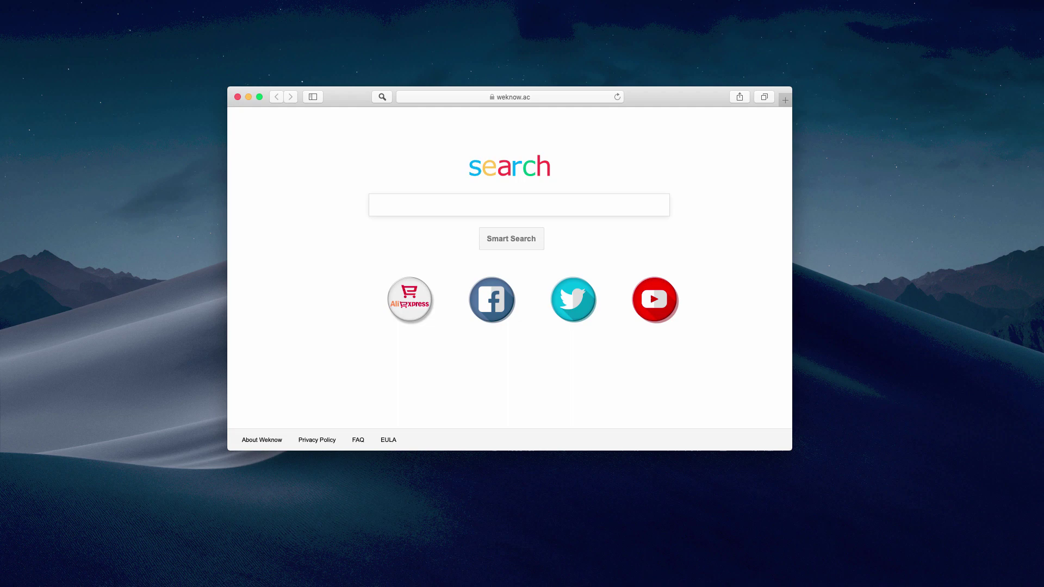
pyautogui.press('super+comma')
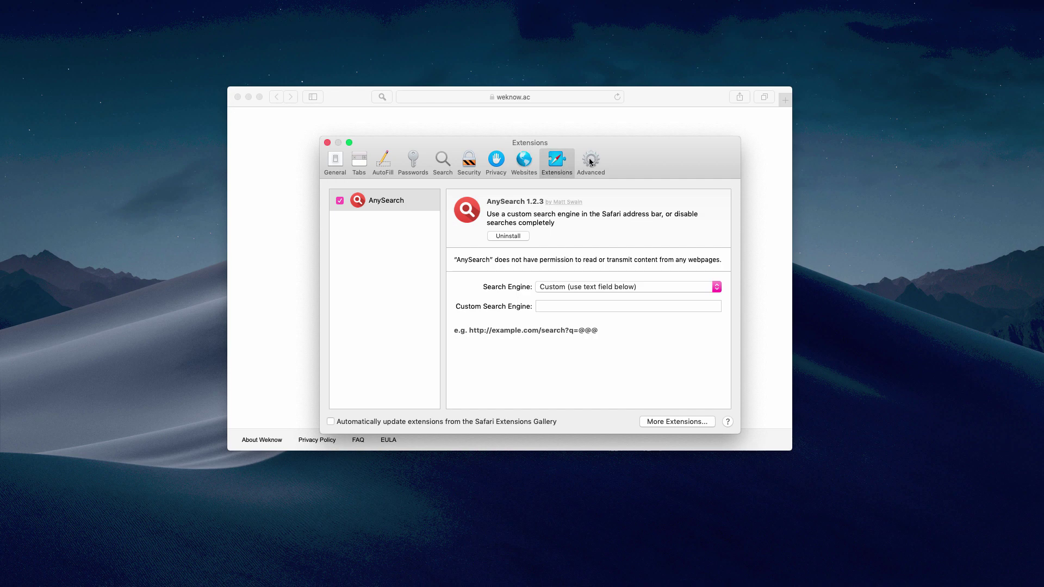
pyautogui.moveTo(565, 160); pyautogui.dragTo(577, 164)
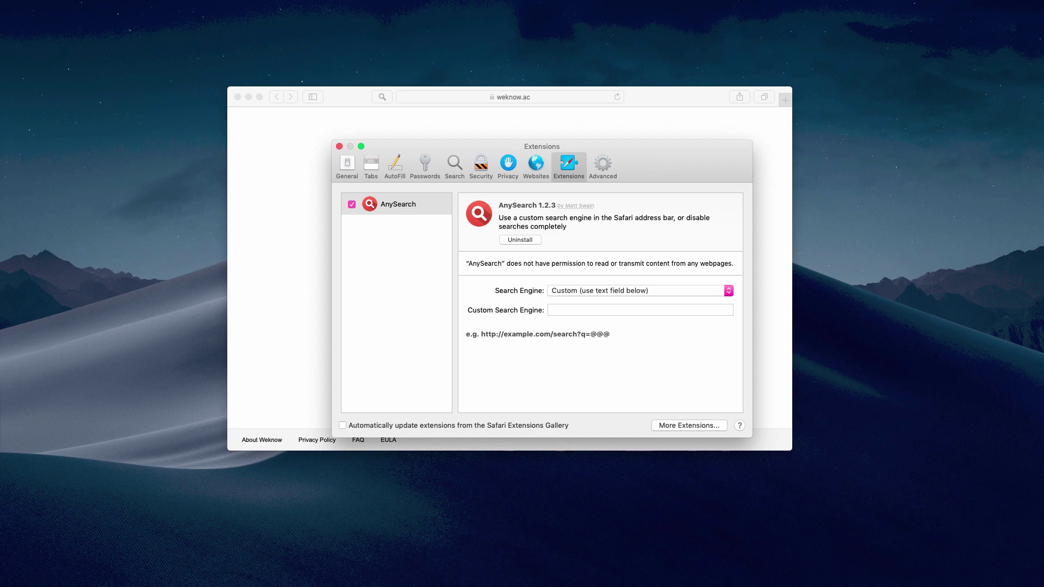
pyautogui.click(123, 244)
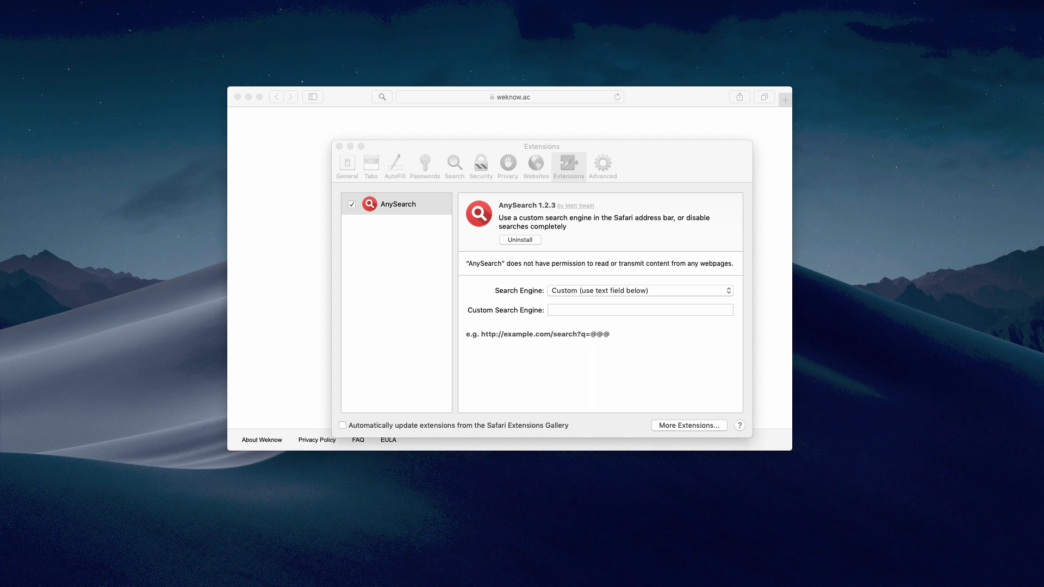
pyautogui.click(565, 146)
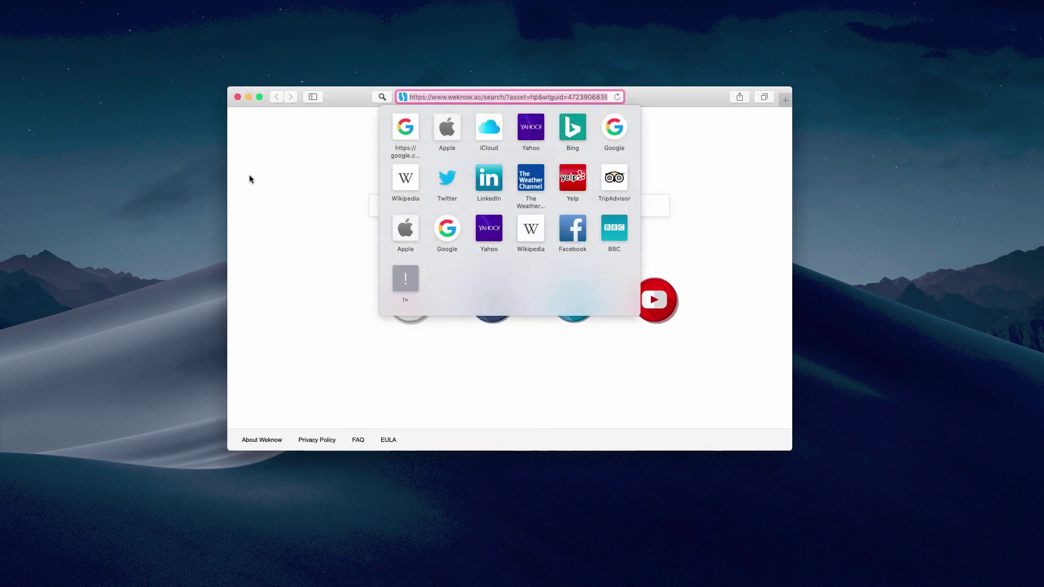
pyautogui.click(273, 186)
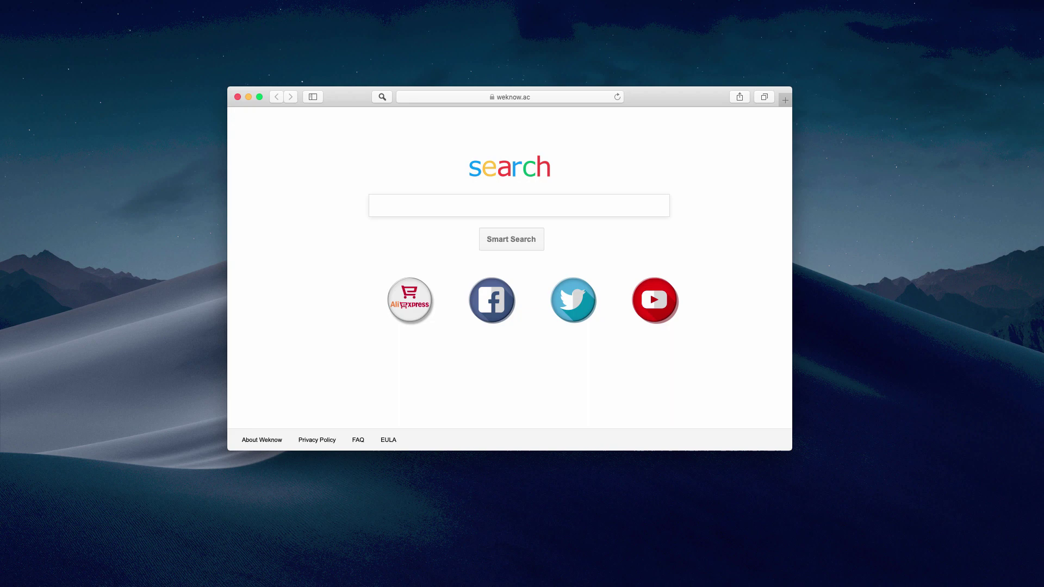
# Reopen Preferences and uninstall the AnySearch extension, confirming its removal.
pyautogui.press('super+Tab')
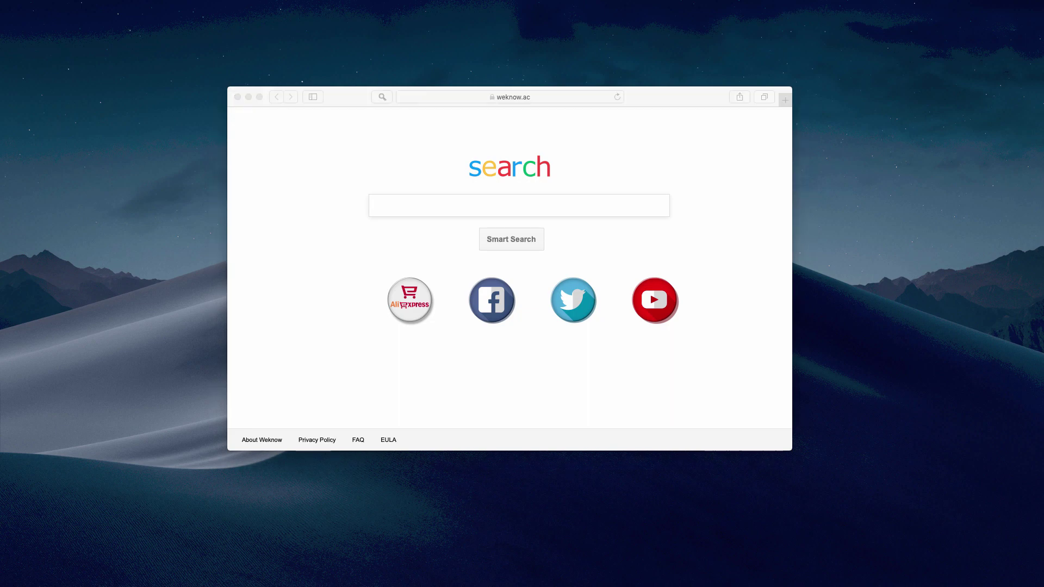
pyautogui.press('super+Tab')
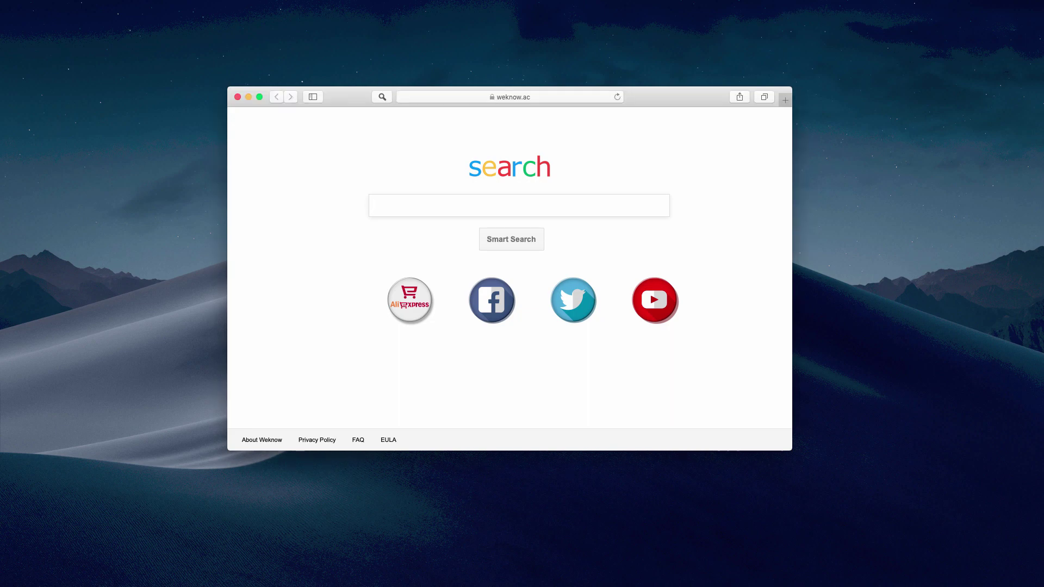
pyautogui.press('super+comma')
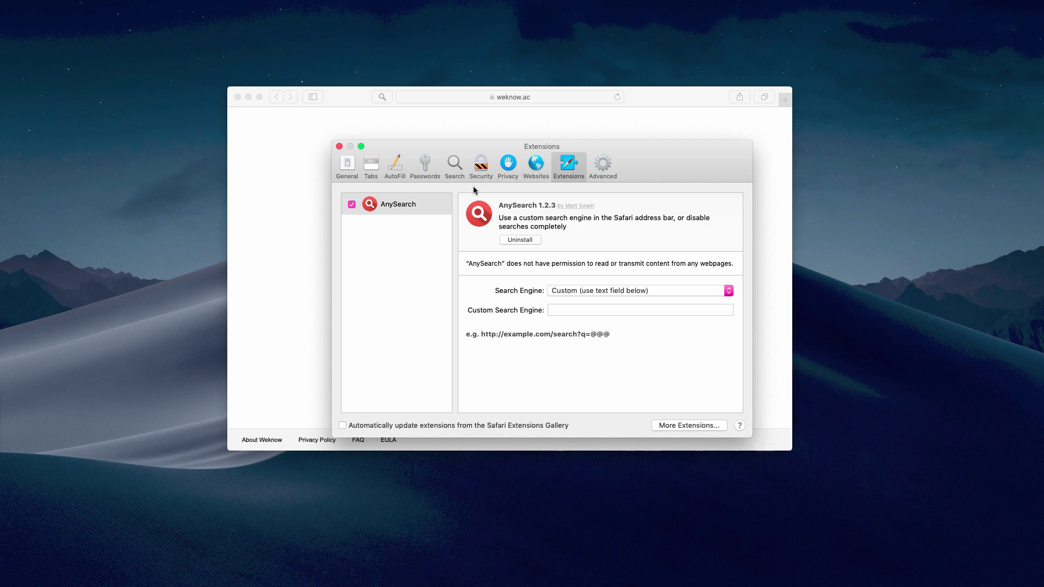
pyautogui.moveTo(495, 161); pyautogui.dragTo(479, 155)
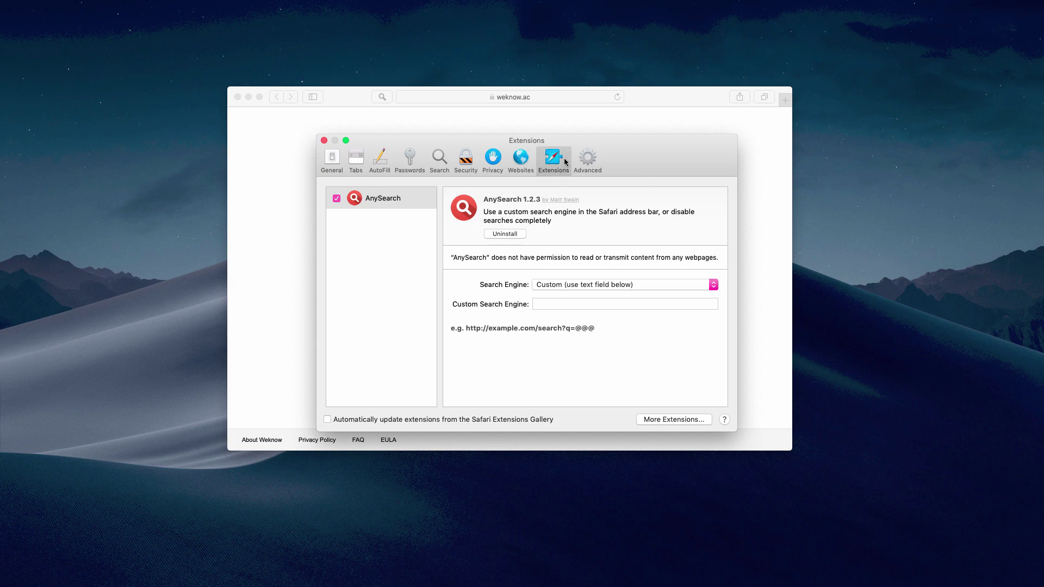
pyautogui.click(502, 237)
pyautogui.click(606, 232)
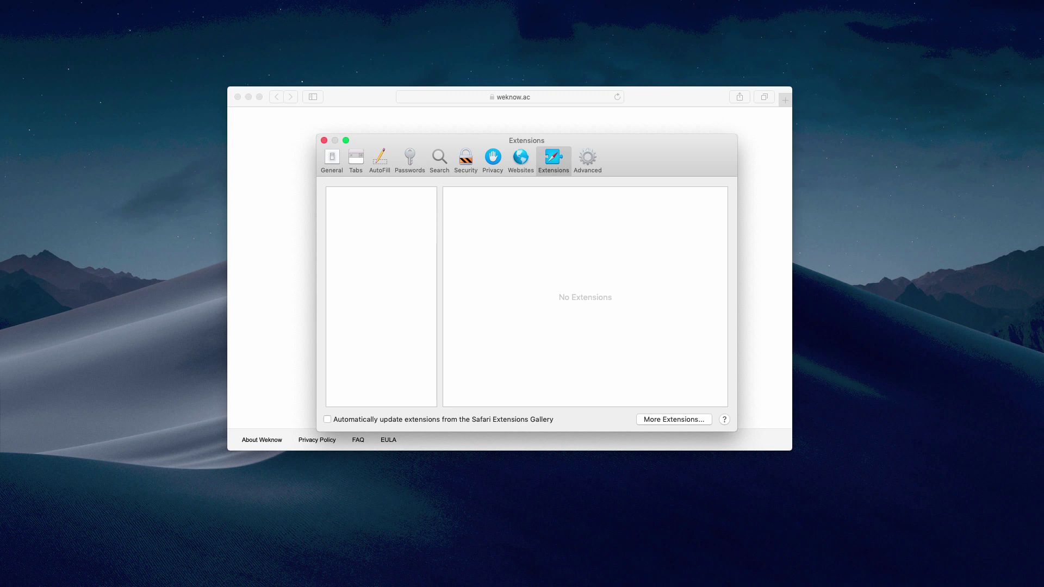
# Replace the weknow homepage with google.com in Safari's General preferences.
pyautogui.click(323, 142)
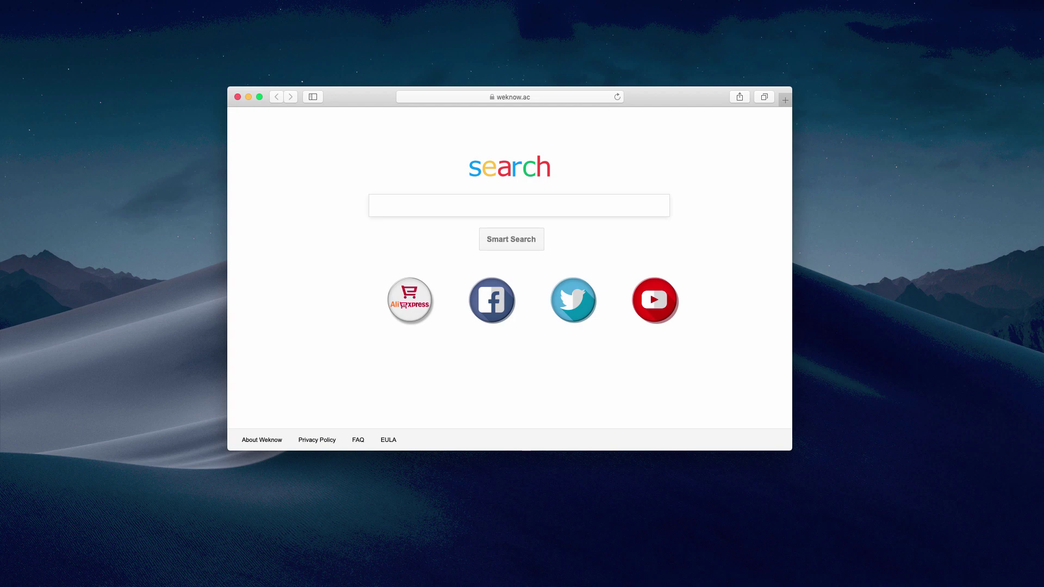
pyautogui.press('super+comma')
pyautogui.click(332, 159)
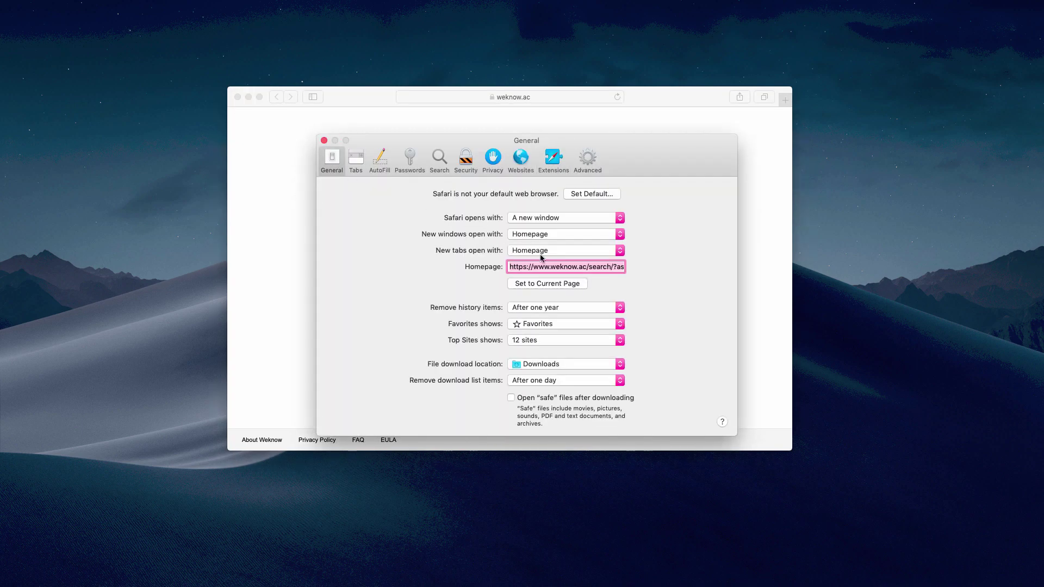
pyautogui.write('goog')
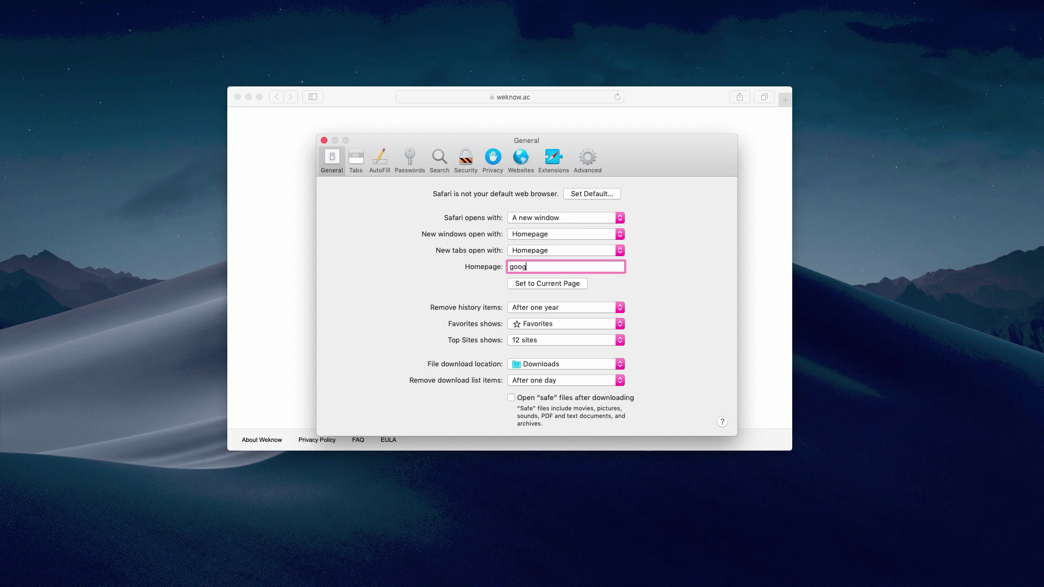
pyautogui.write('le.com')
pyautogui.click(323, 141)
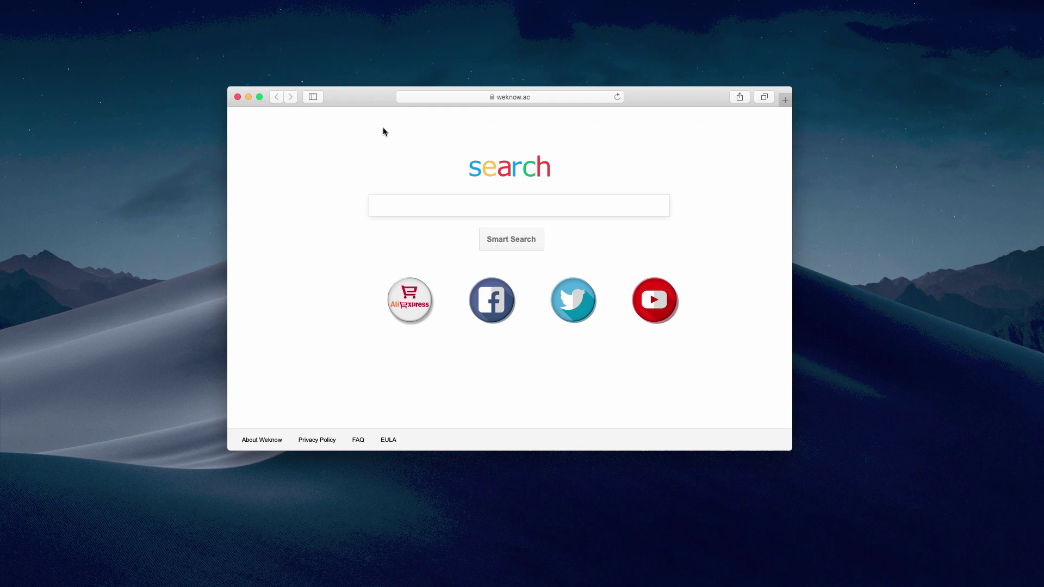
# Load combocleaner.com from the address bar suggestion.
pyautogui.click(476, 96)
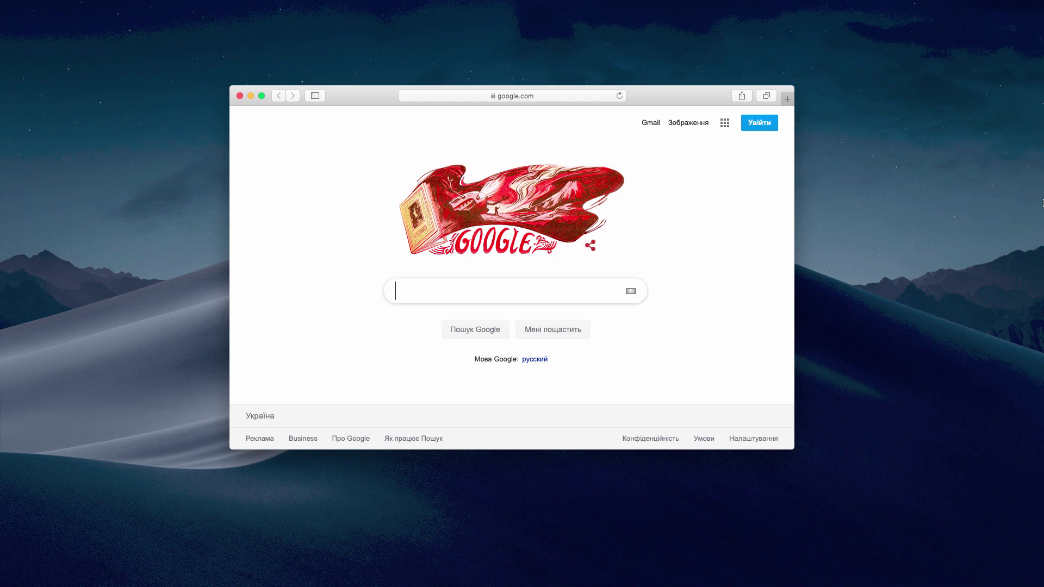
pyautogui.click(586, 98)
pyautogui.write('d')
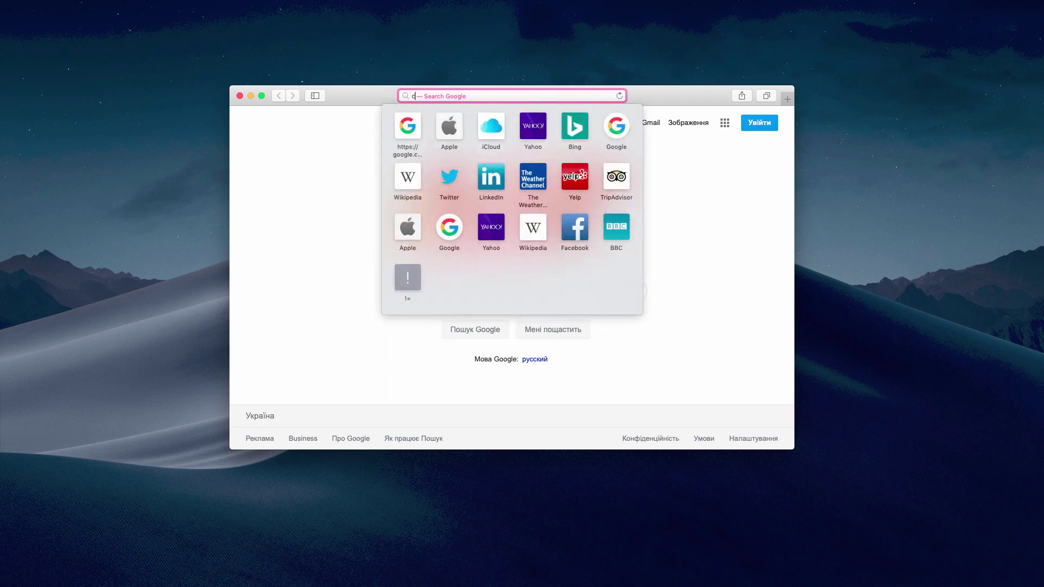
pyautogui.write('combocleaner.com')
pyautogui.press('Return')
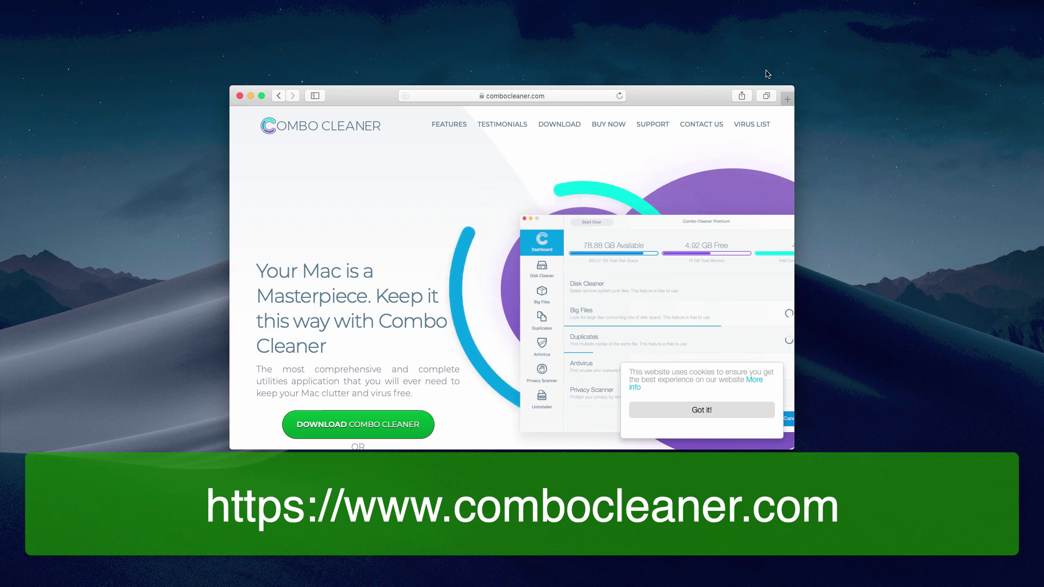
# Download Combo Cleaner from its site and position the opened dashboard window.
pyautogui.click(490, 96)
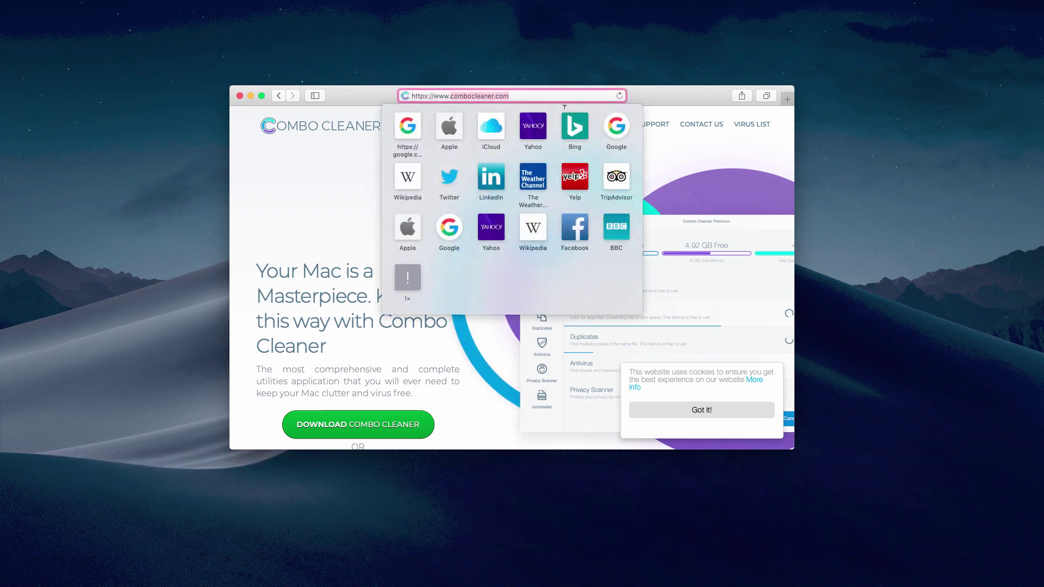
pyautogui.press('Escape')
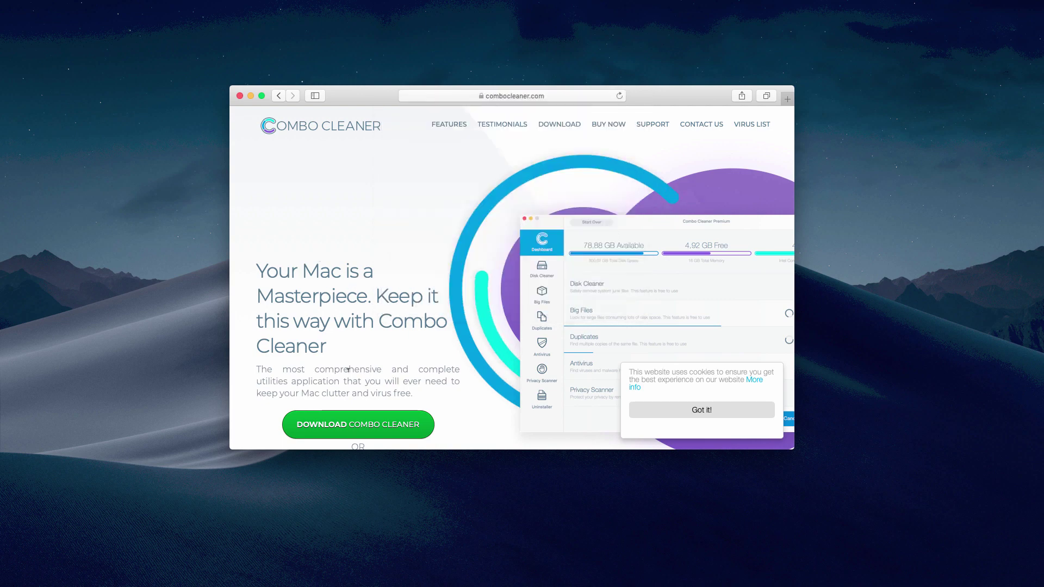
pyautogui.click(366, 425)
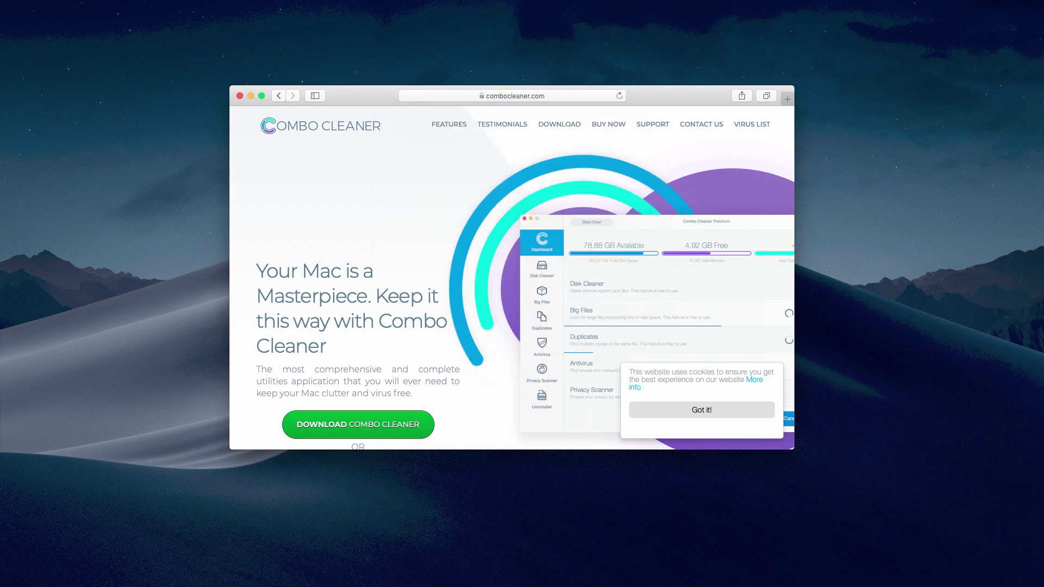
pyautogui.moveTo(508, 103); pyautogui.dragTo(445, 98)
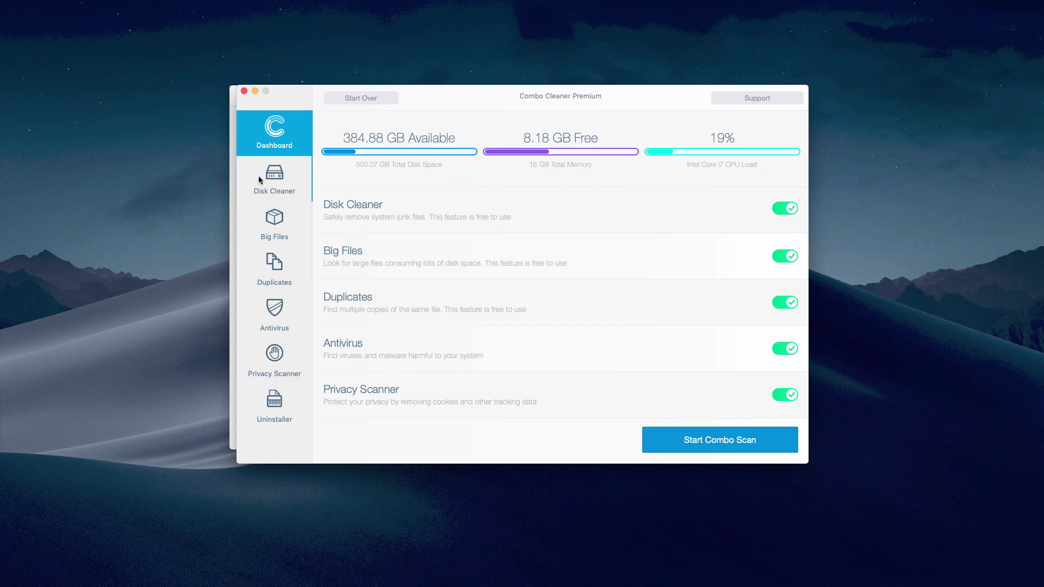
# Look over the Antivirus scan options, then switch to the Disk Cleaner page.
pyautogui.click(274, 315)
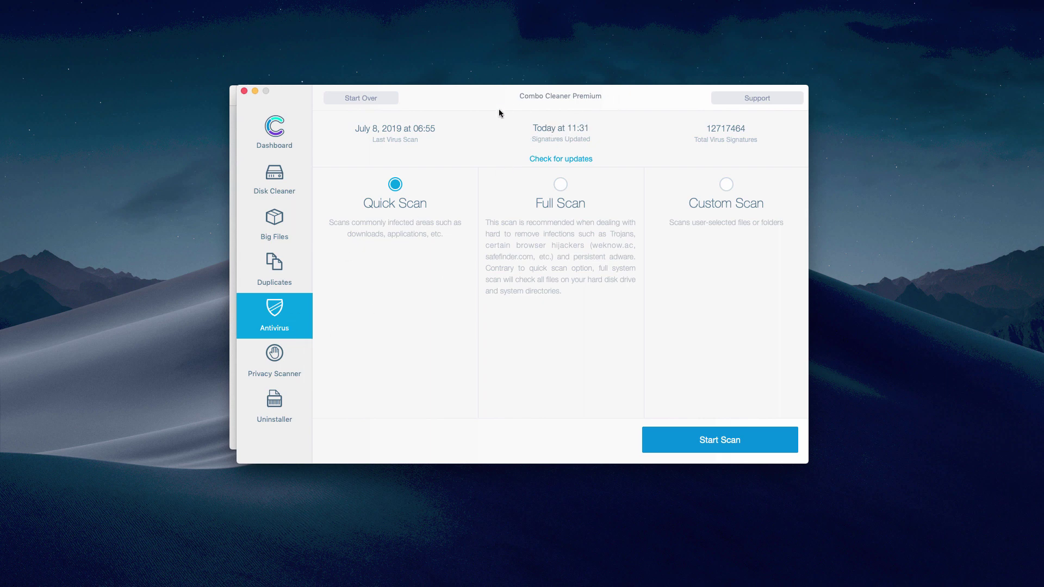
pyautogui.click(272, 176)
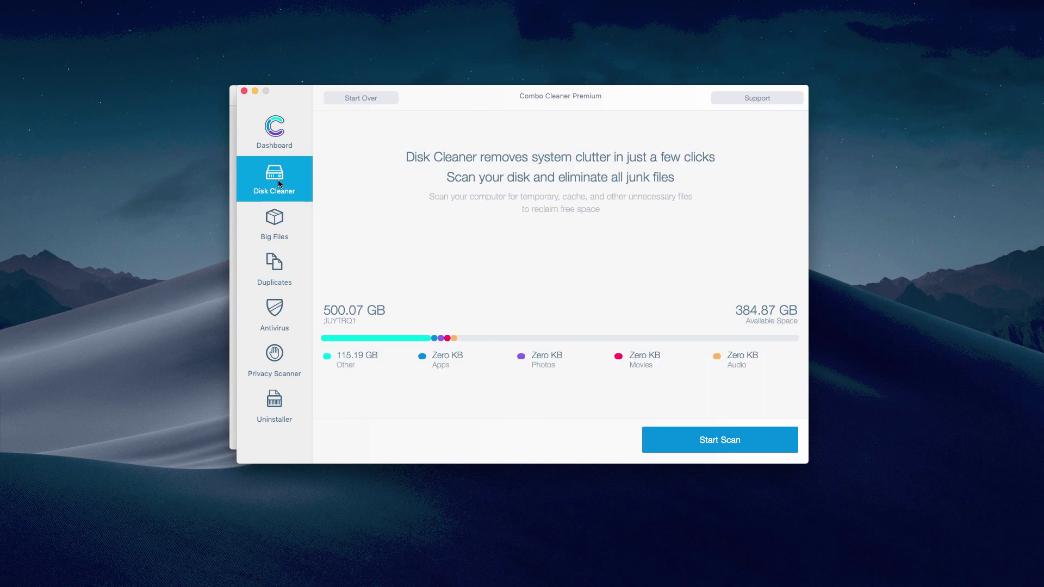
# Scan for junk and remove 1.27 GB of caches, logs and trash, returning to Dashboard.
pyautogui.click(712, 440)
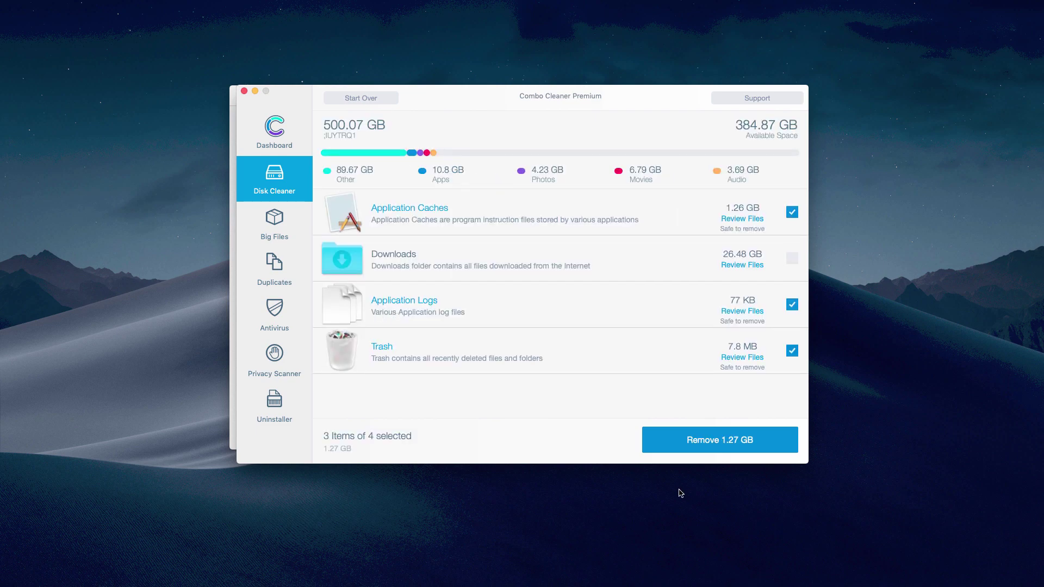
pyautogui.click(706, 449)
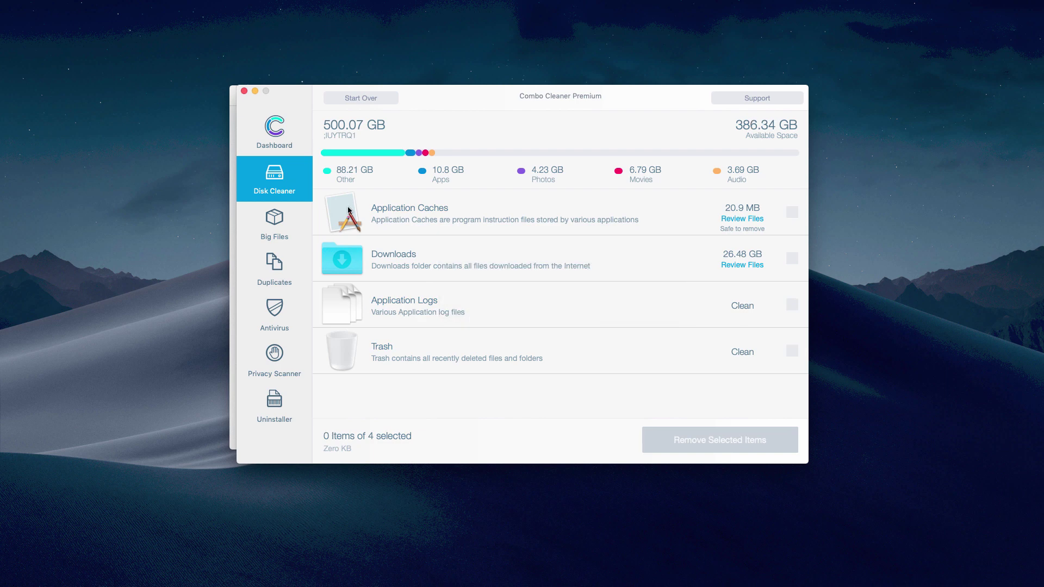
pyautogui.click(292, 144)
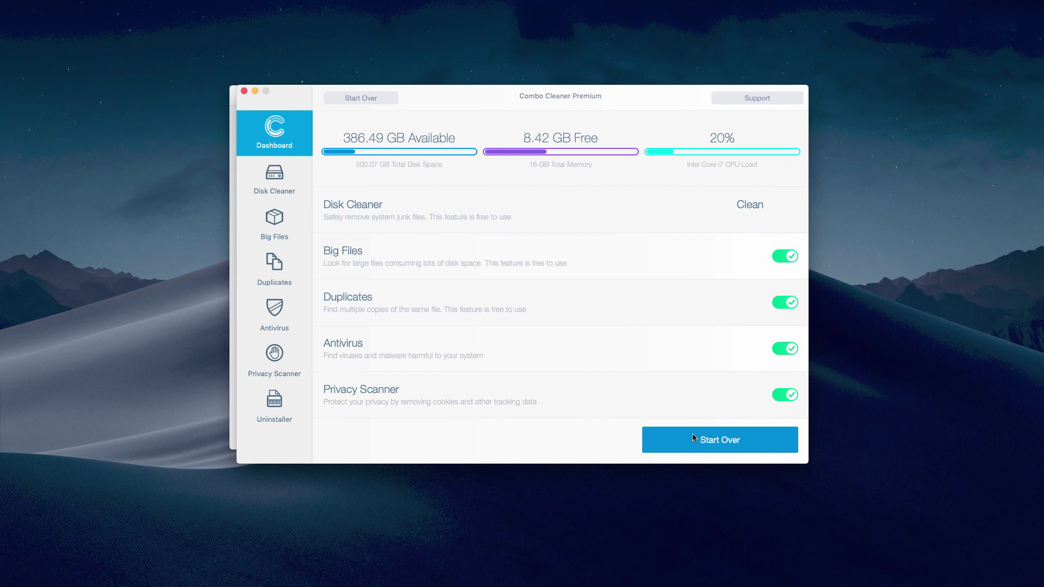
# Start over with a new full combo scan across all modules.
pyautogui.click(713, 445)
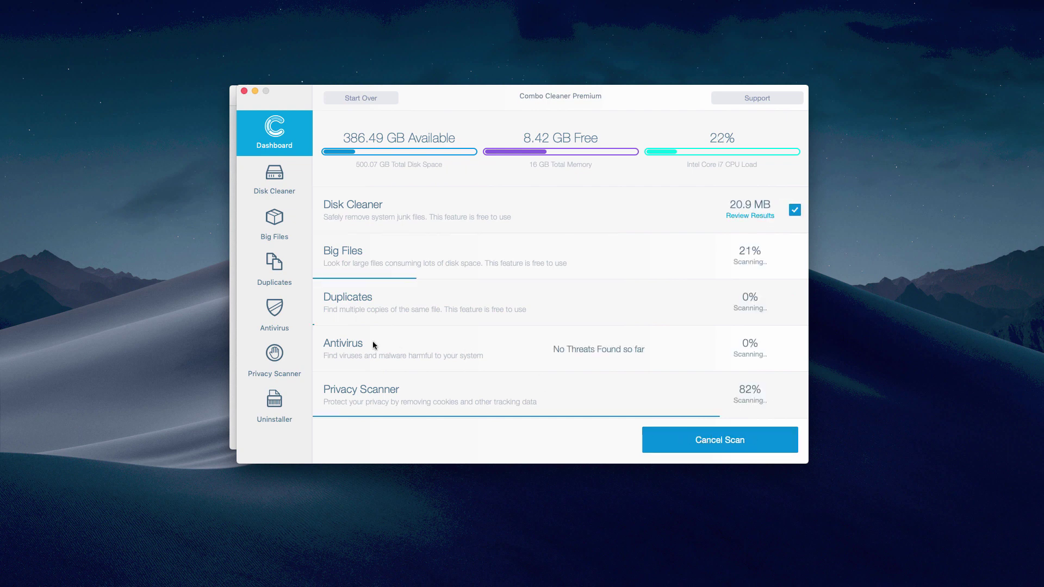